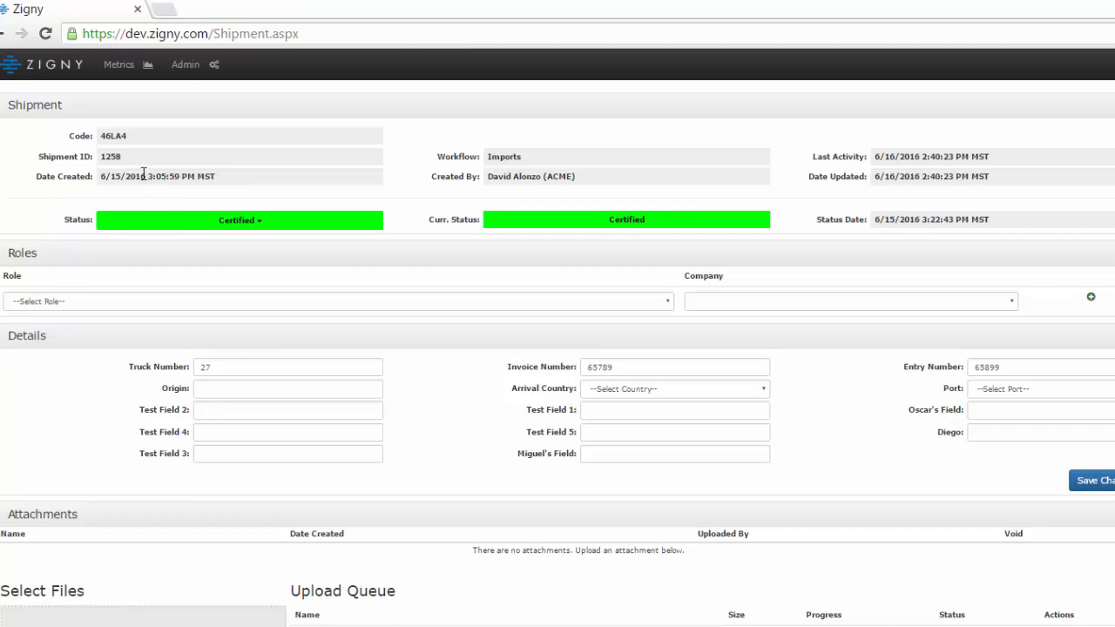
- Examine the shipment's creation date, workflow, creator and last activity, and look through the available status options
drag(100, 177, 212, 177)
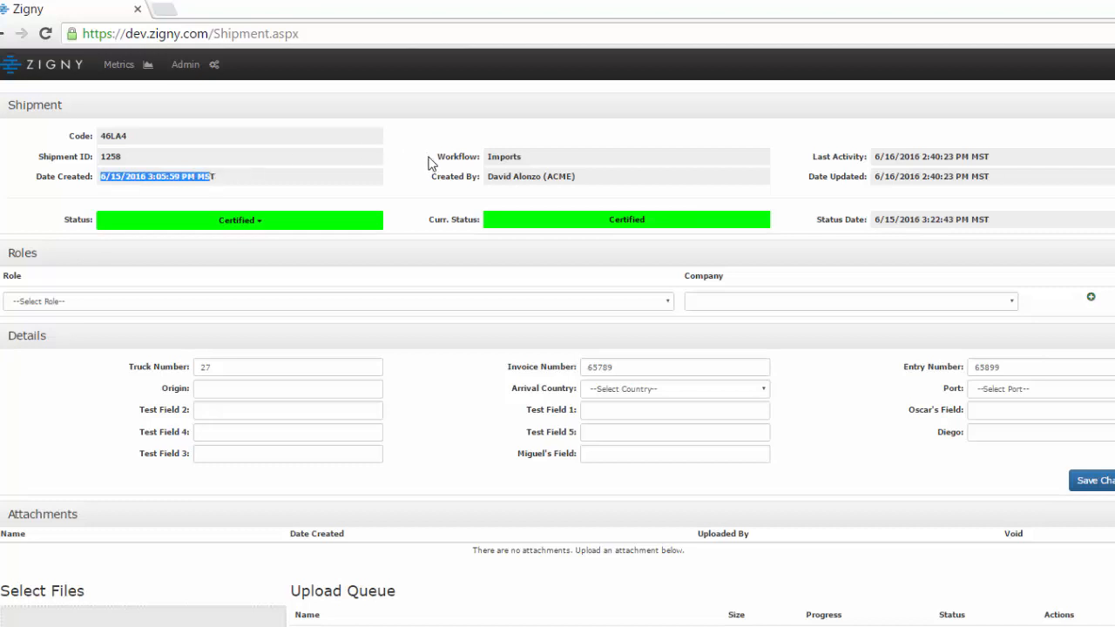
drag(436, 157, 477, 187)
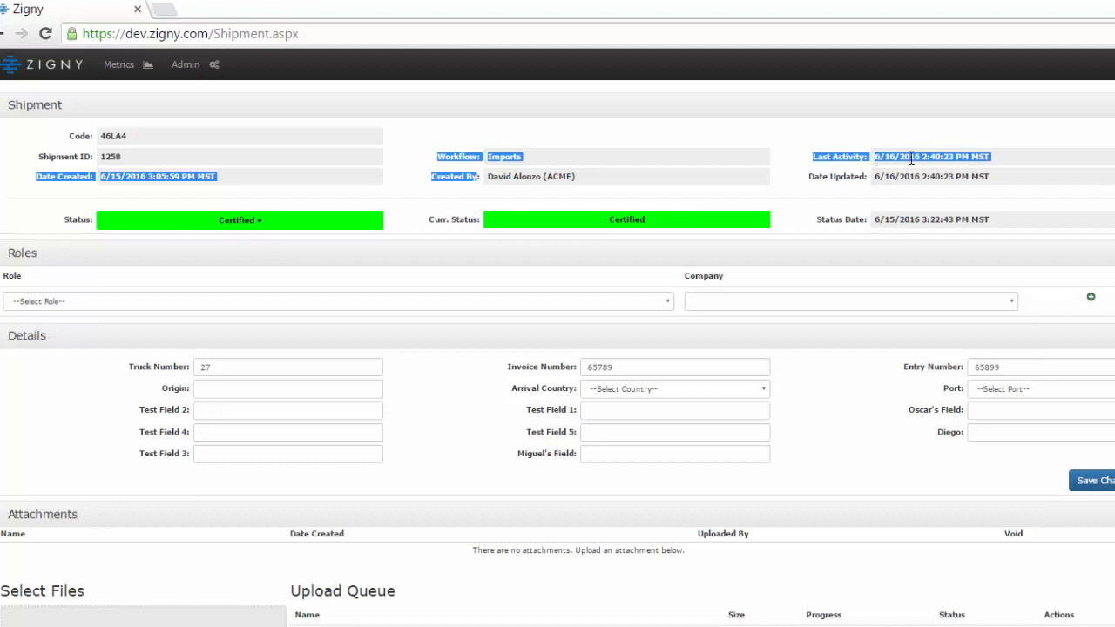
click(788, 216)
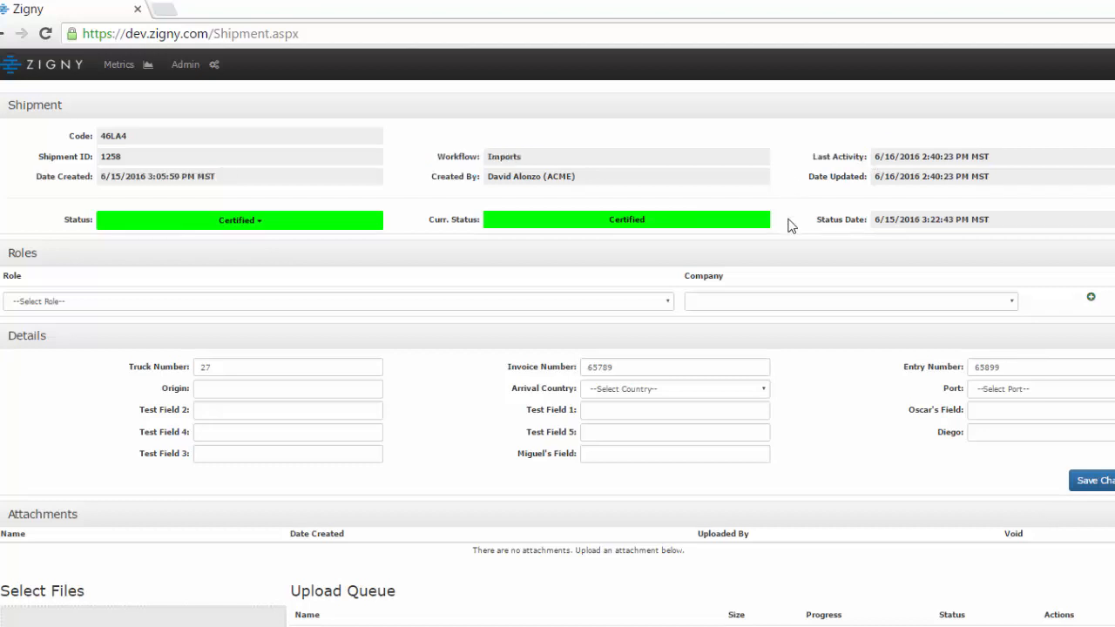
click(248, 225)
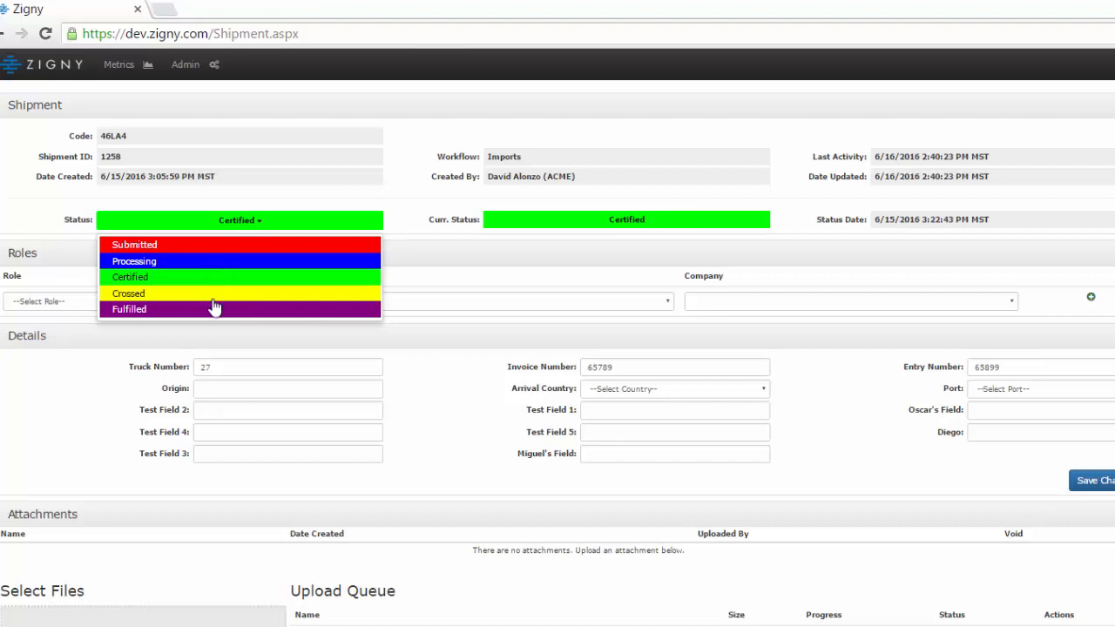
click(454, 259)
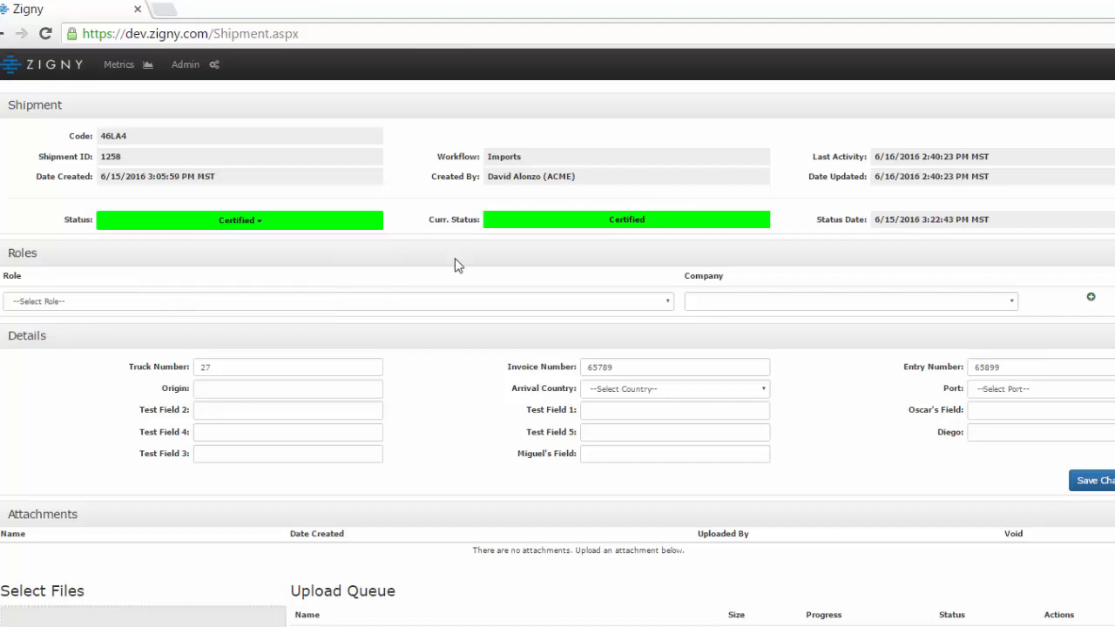
- Add the 3pl role with Apple as its company to the shipment's roles
click(667, 303)
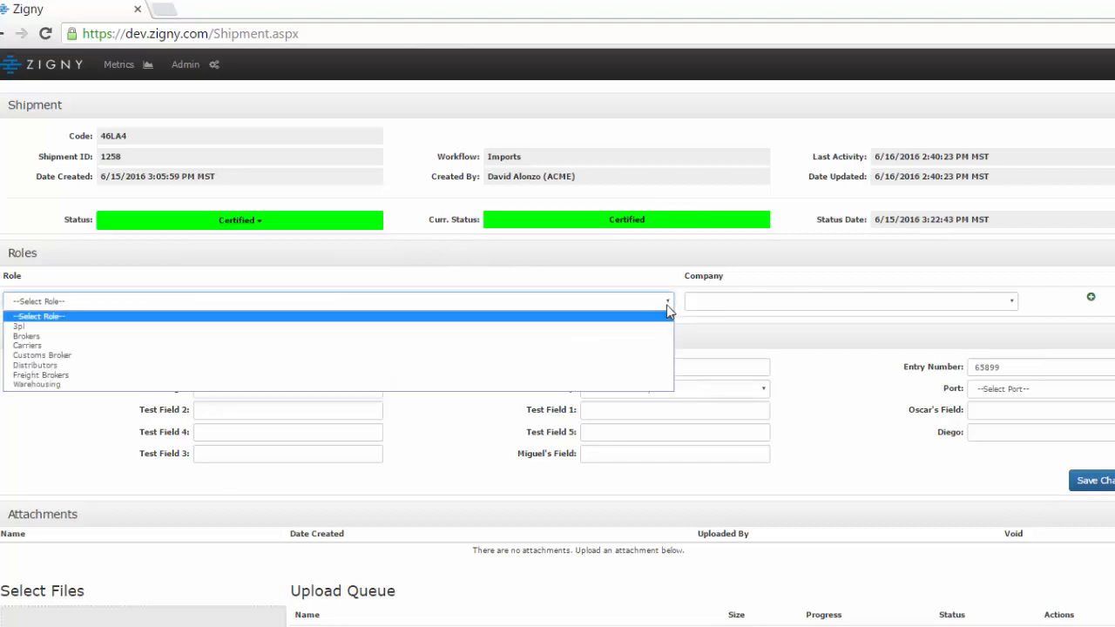
click(607, 327)
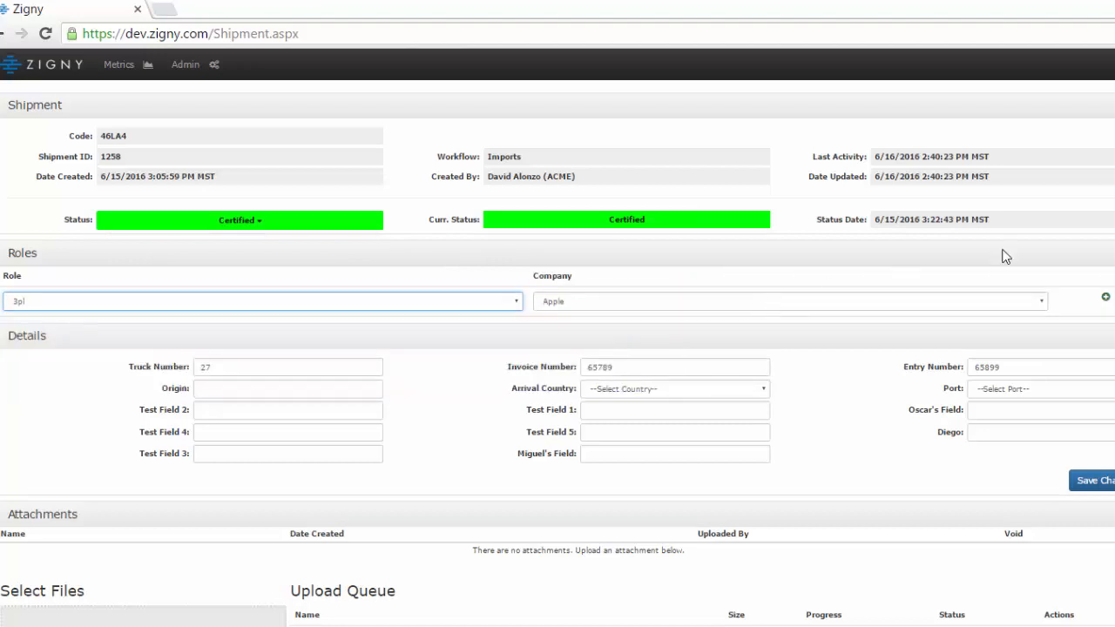
click(1106, 298)
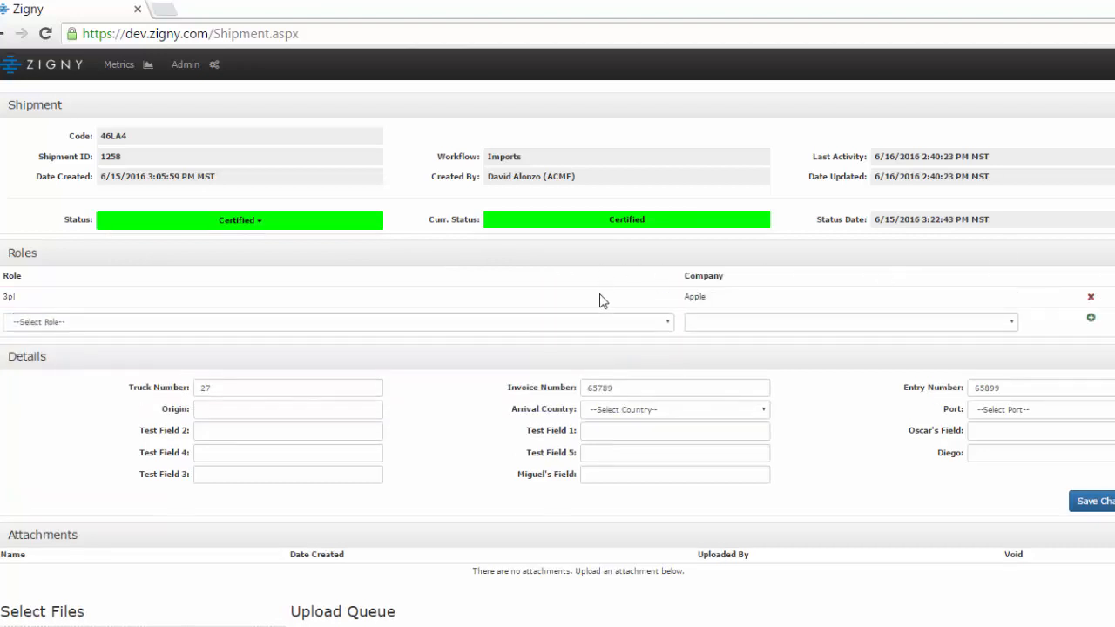
- Add the Carriers role with Broker 1 as its company to the shipment's roles
click(651, 328)
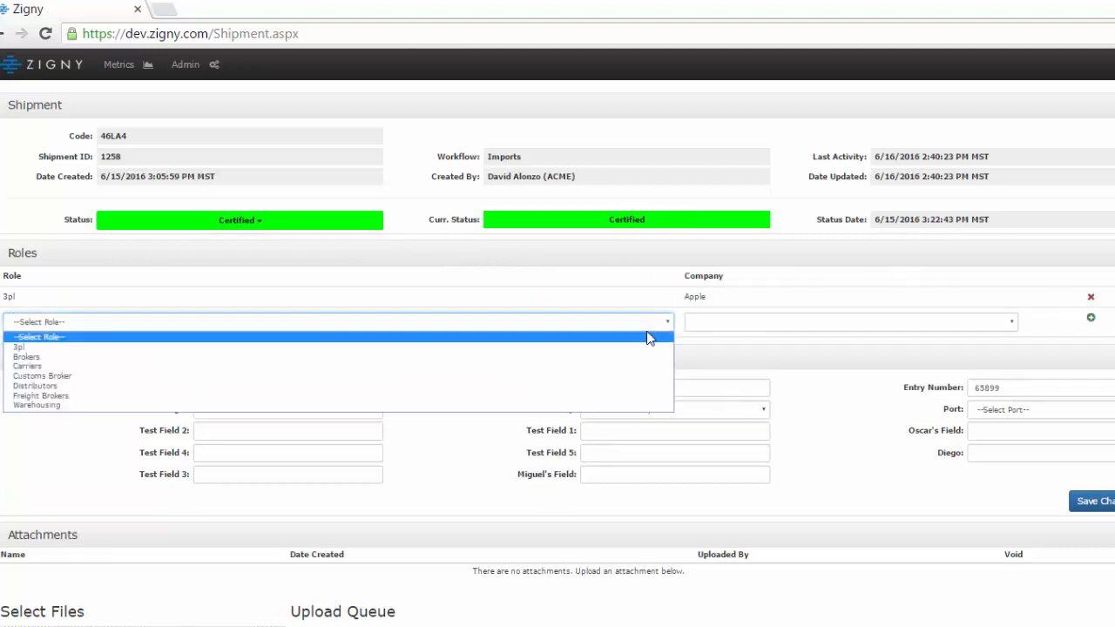
click(594, 366)
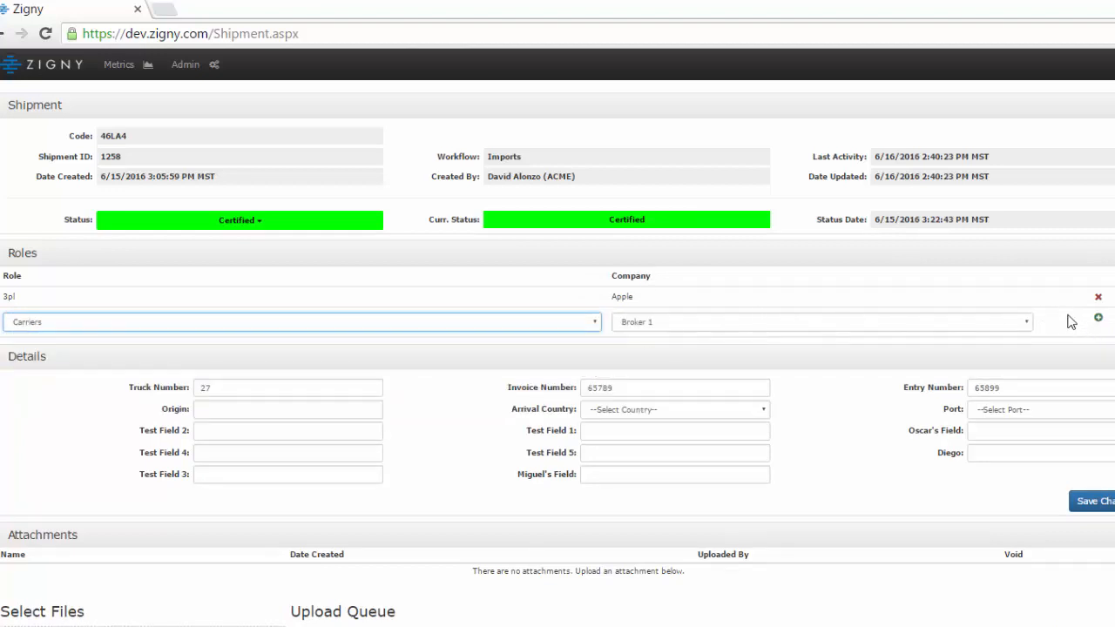
click(1099, 321)
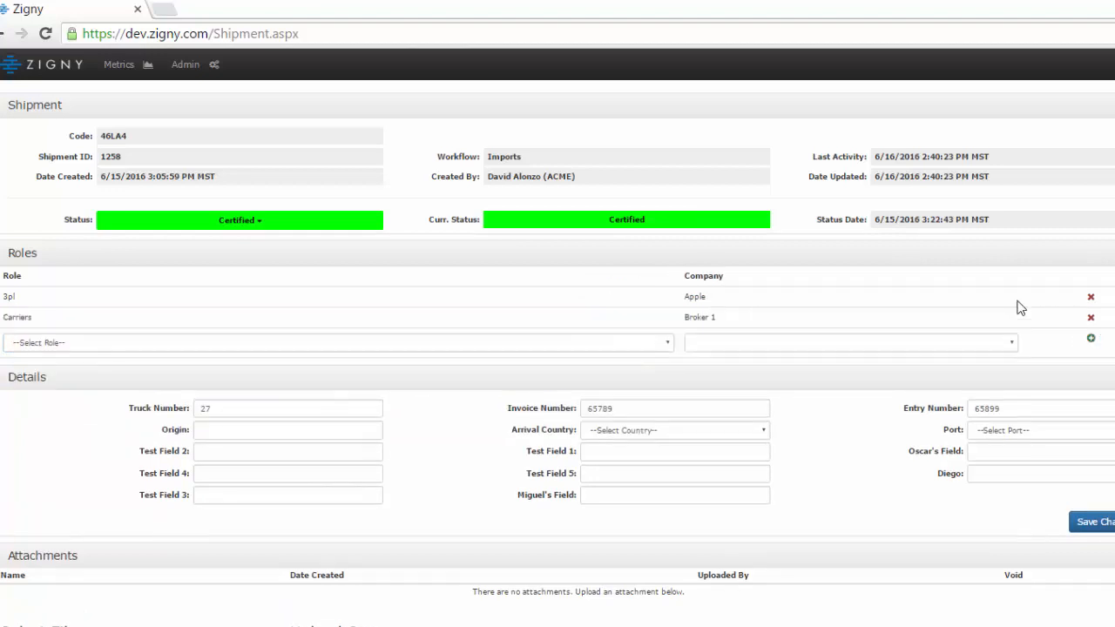
- Add the Freight Brokers role with Acme Freight as its company to the shipment's roles
click(655, 344)
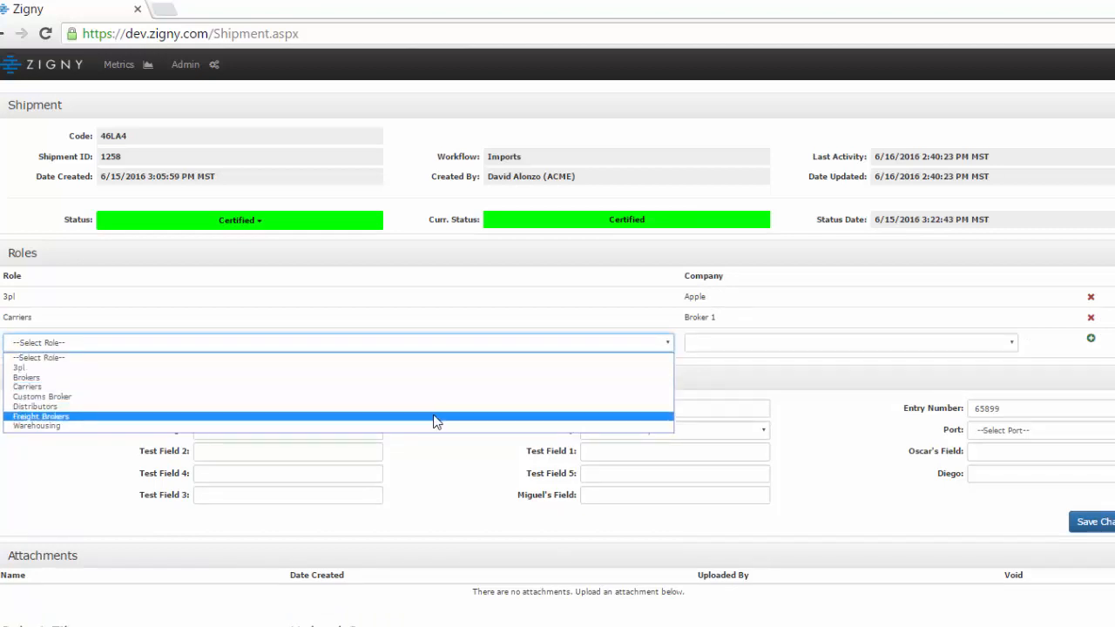
click(436, 417)
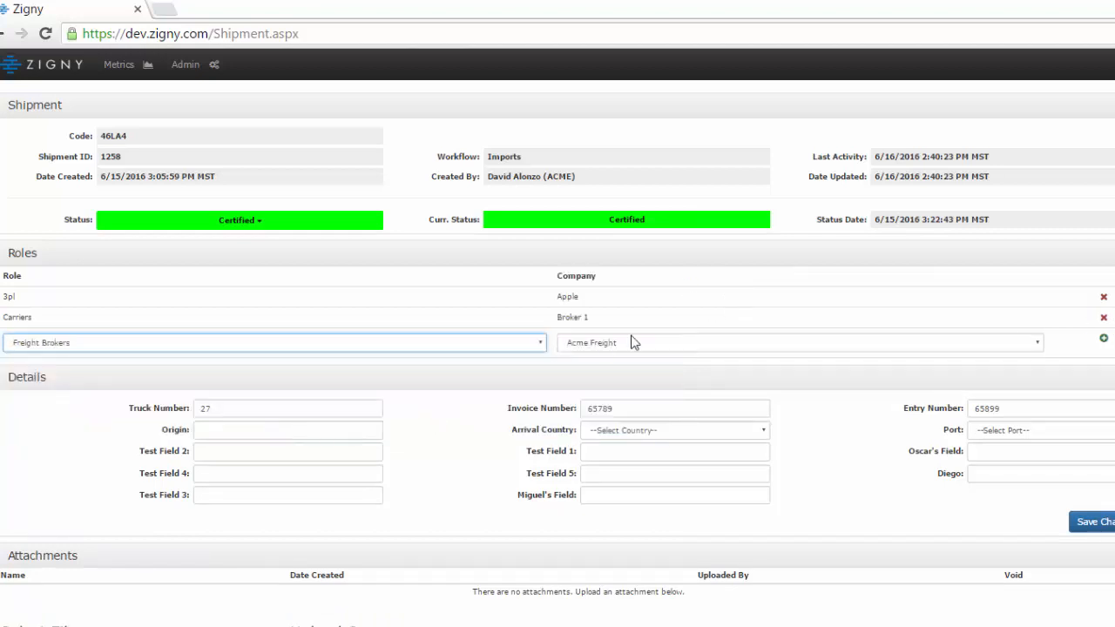
click(1102, 341)
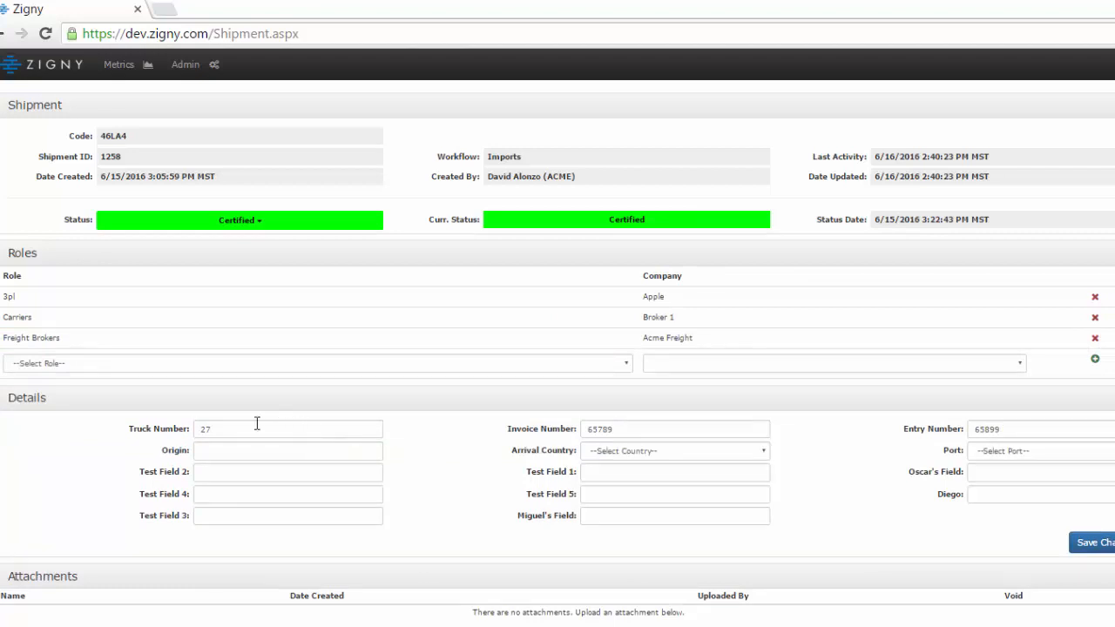
- Examine the standard shipment detail fields and the list of available ports, without choosing a port
drag(3, 405, 1004, 456)
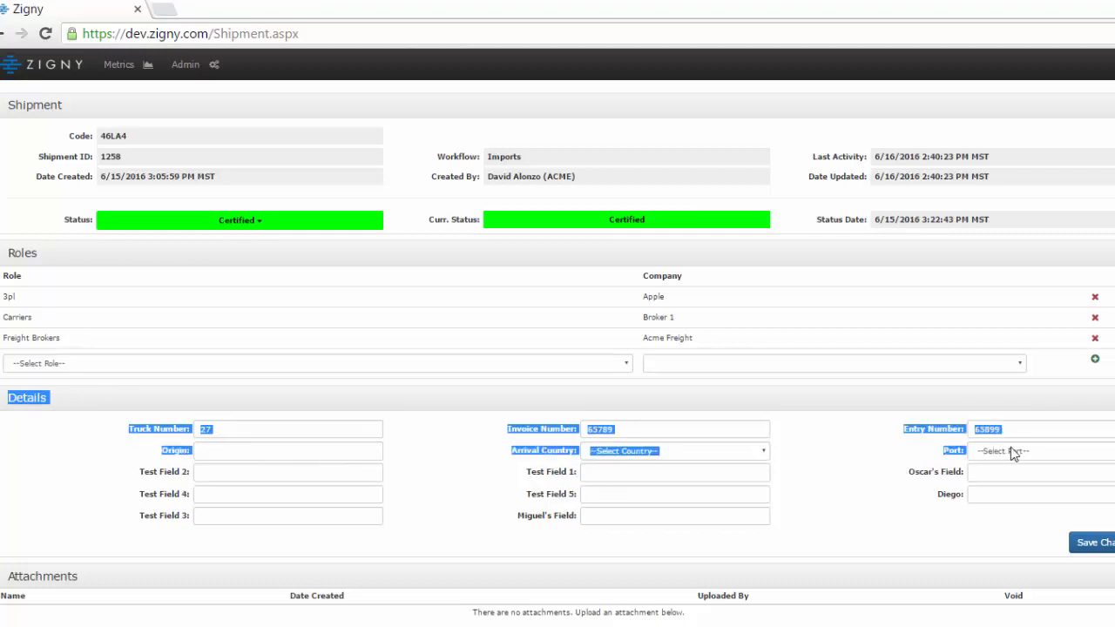
drag(1020, 454, 826, 459)
click(1011, 452)
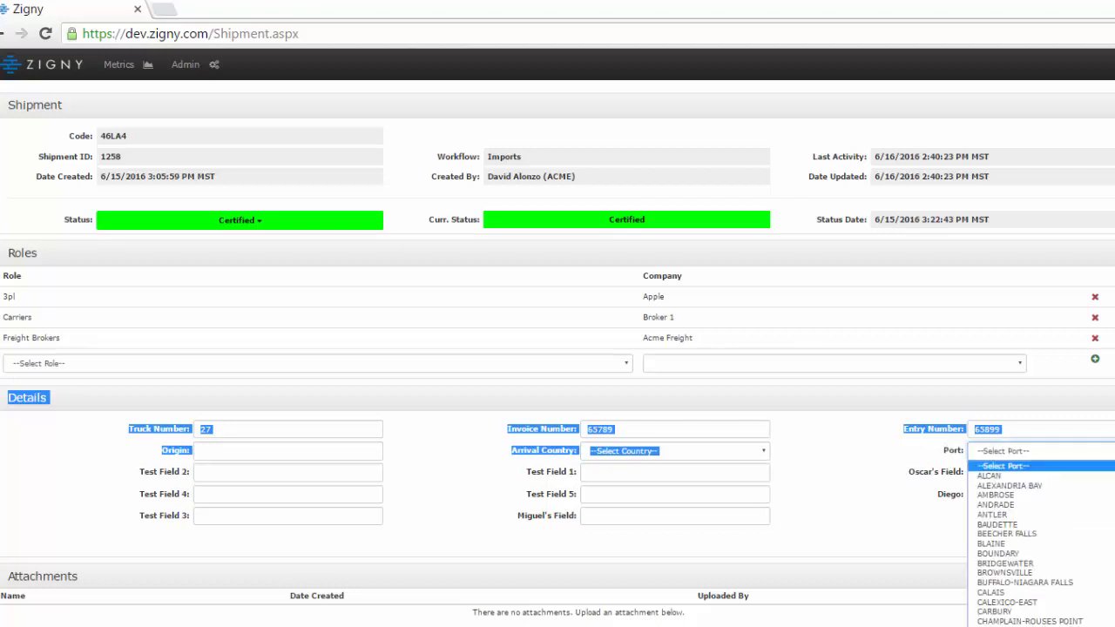
key(Escape)
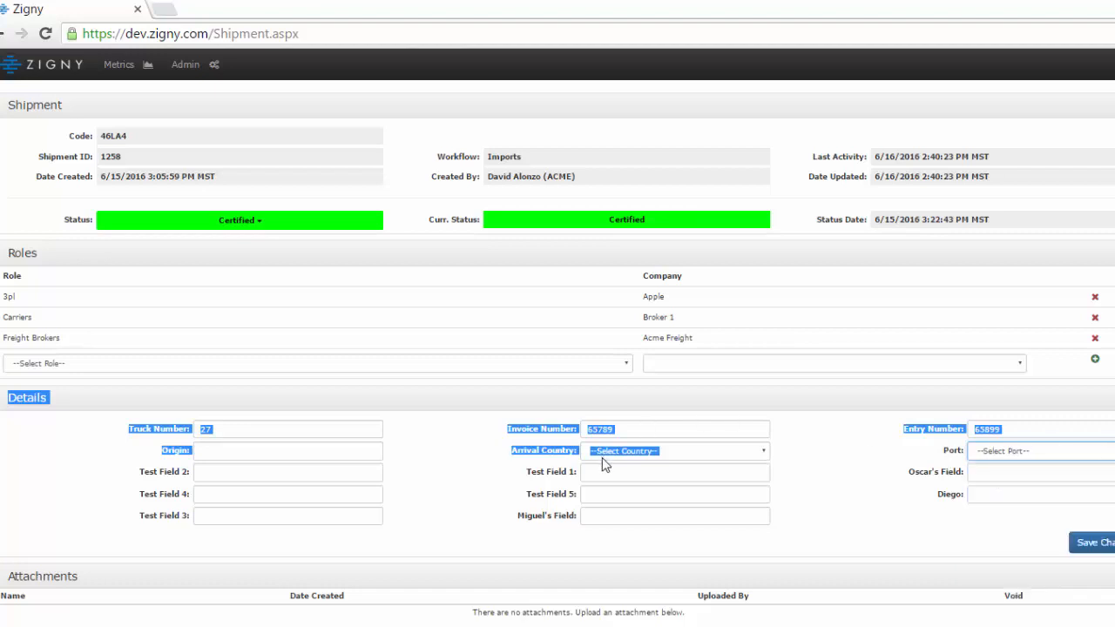
- Enter France as the shipment's origin and look over the custom fields beneath it
click(327, 454)
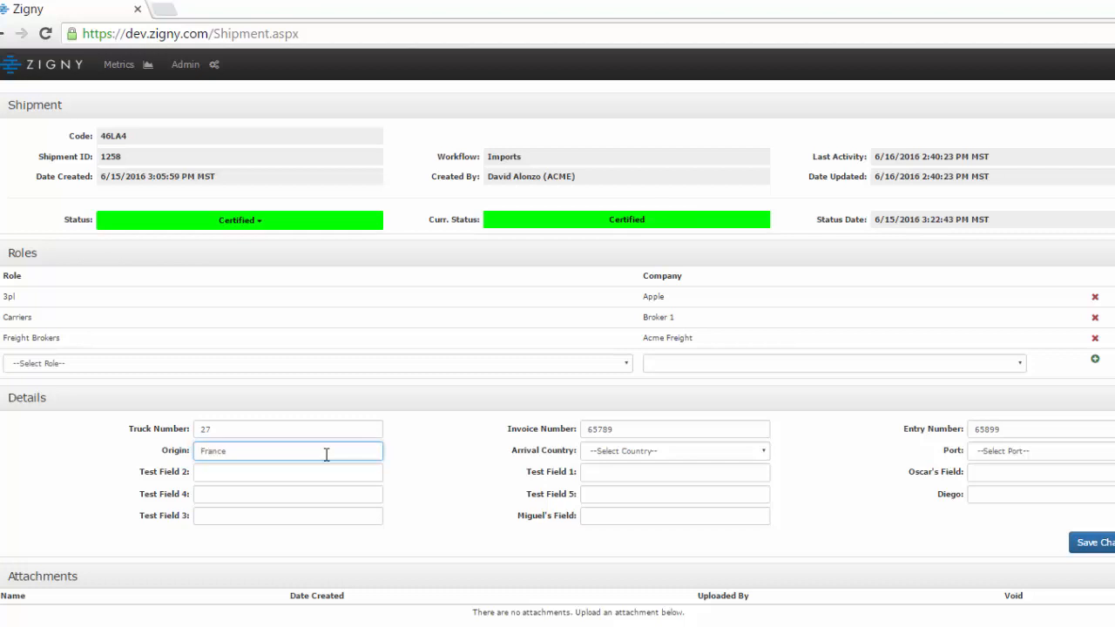
click(468, 510)
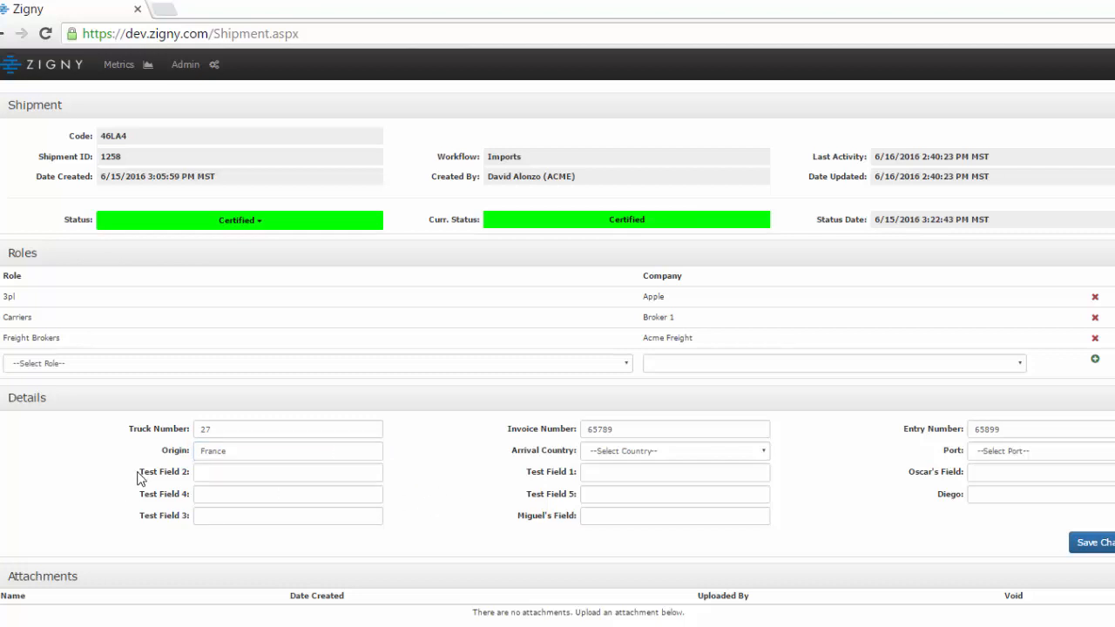
drag(136, 478, 211, 493)
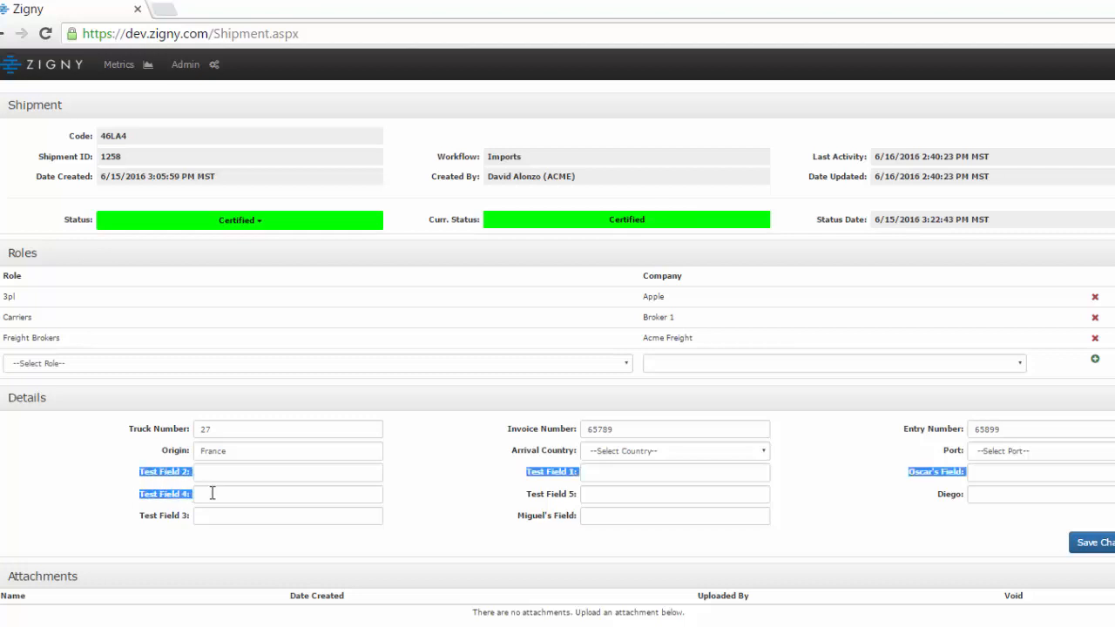
drag(312, 499, 835, 536)
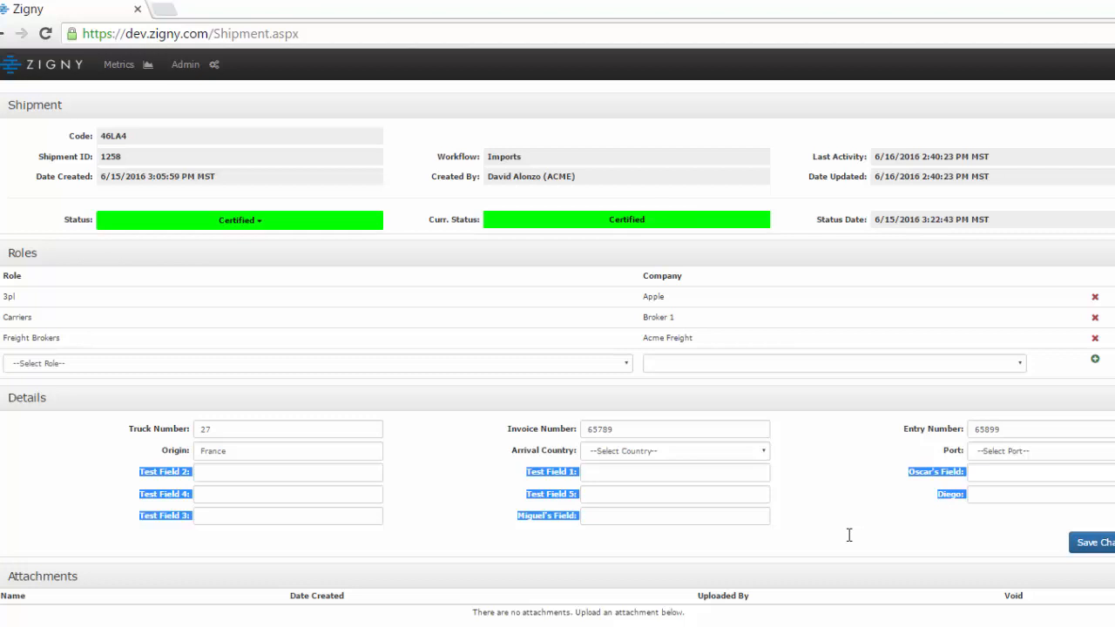
- Enter Sylvestor in Test Field 2 and Tweety bird in the custom field below Test Field 5, and save the shipment details
click(226, 480)
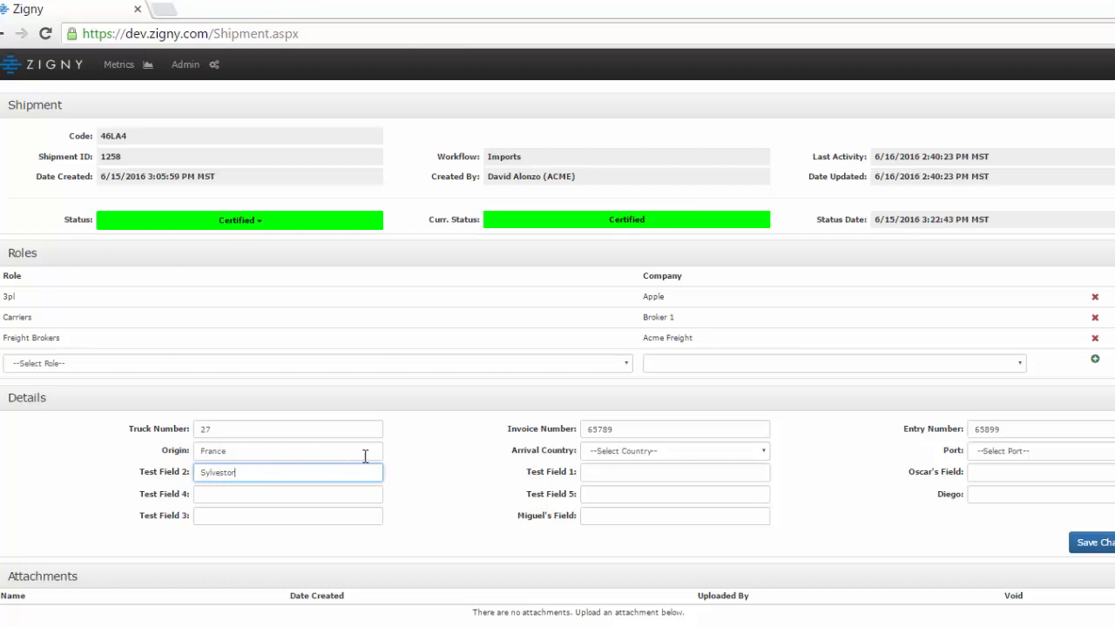
click(612, 518)
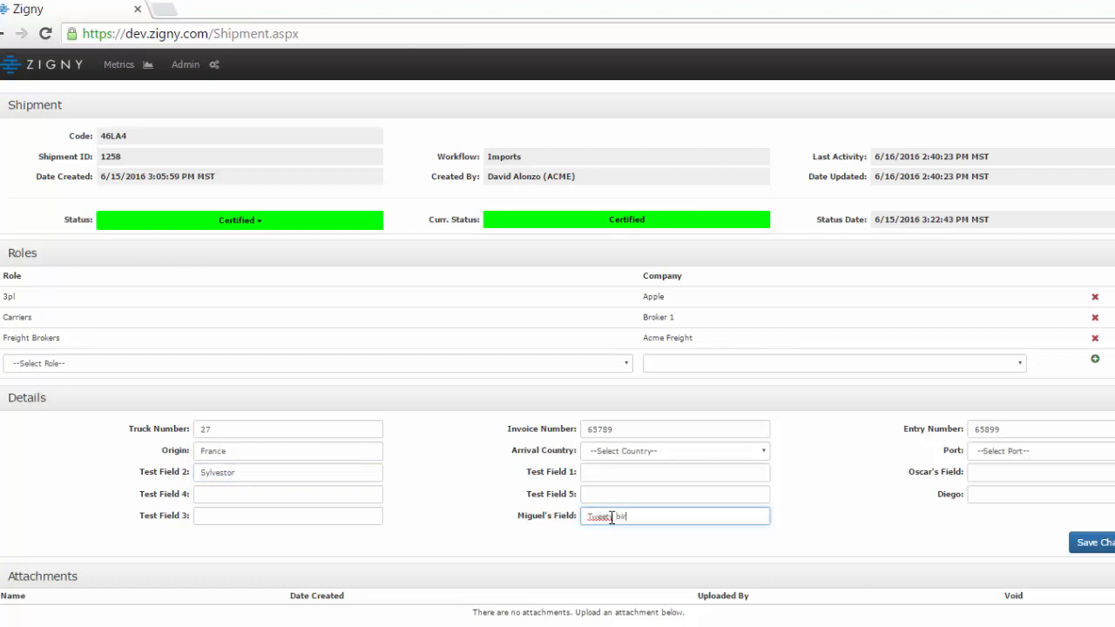
click(945, 543)
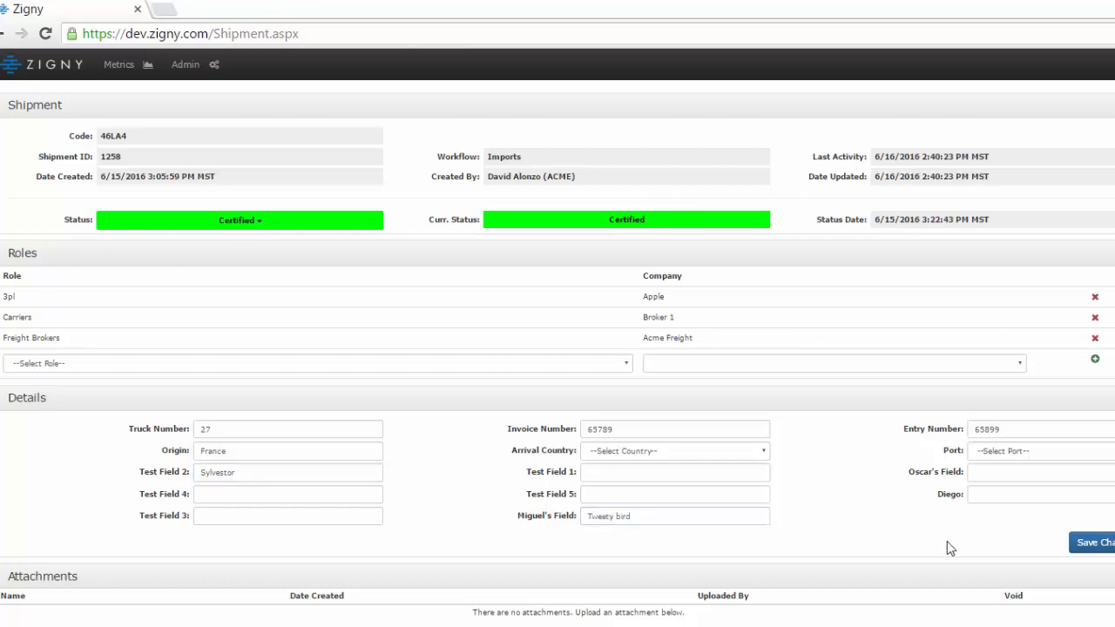
click(1092, 548)
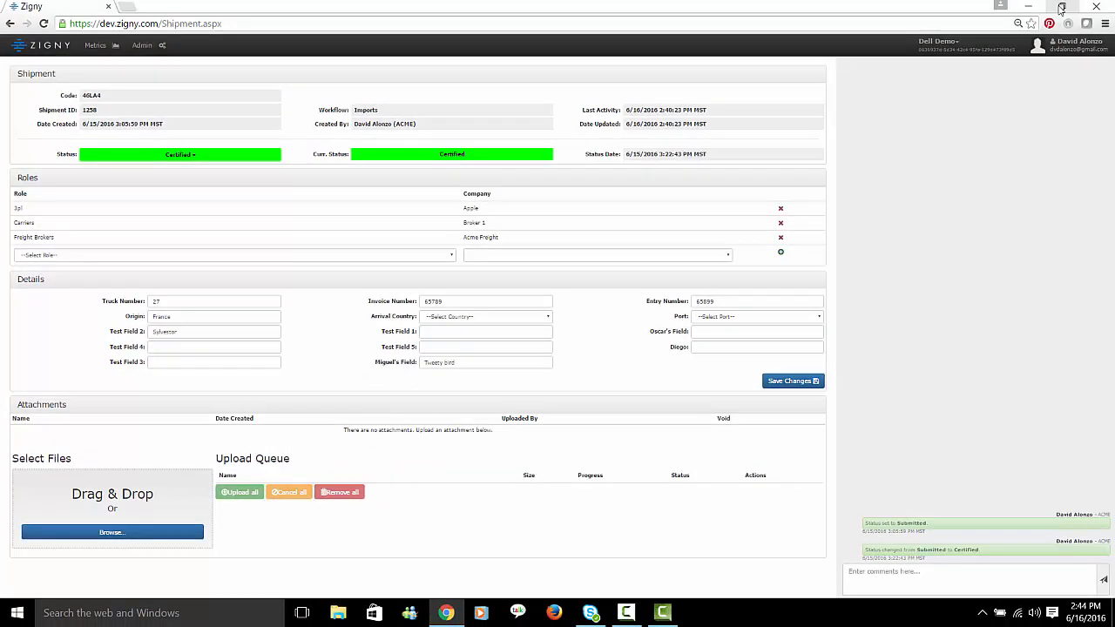
- Queue the Excel, Omnicom Group and TESTING files from the desktop's Test Files folder as shipment attachments and upload them all
click(1059, 7)
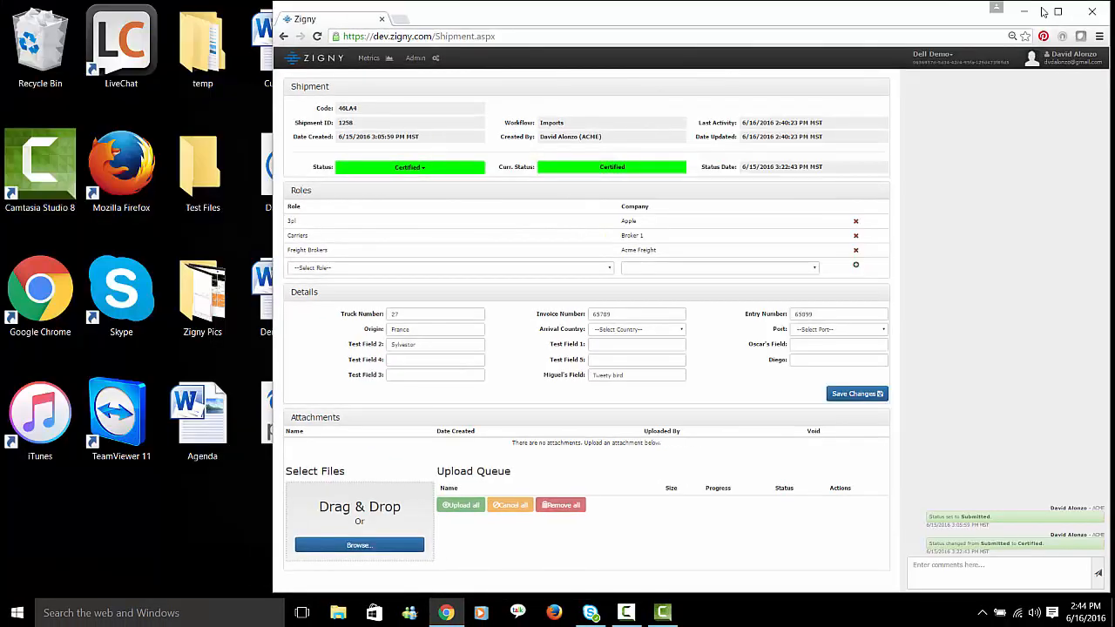
double_click(195, 163)
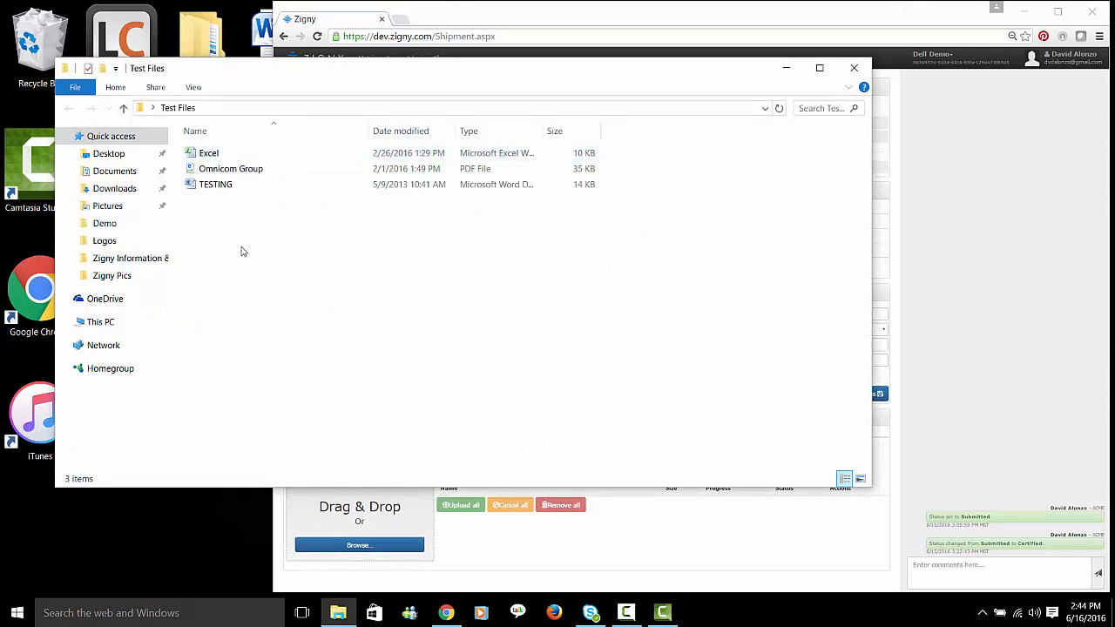
drag(240, 245, 202, 158)
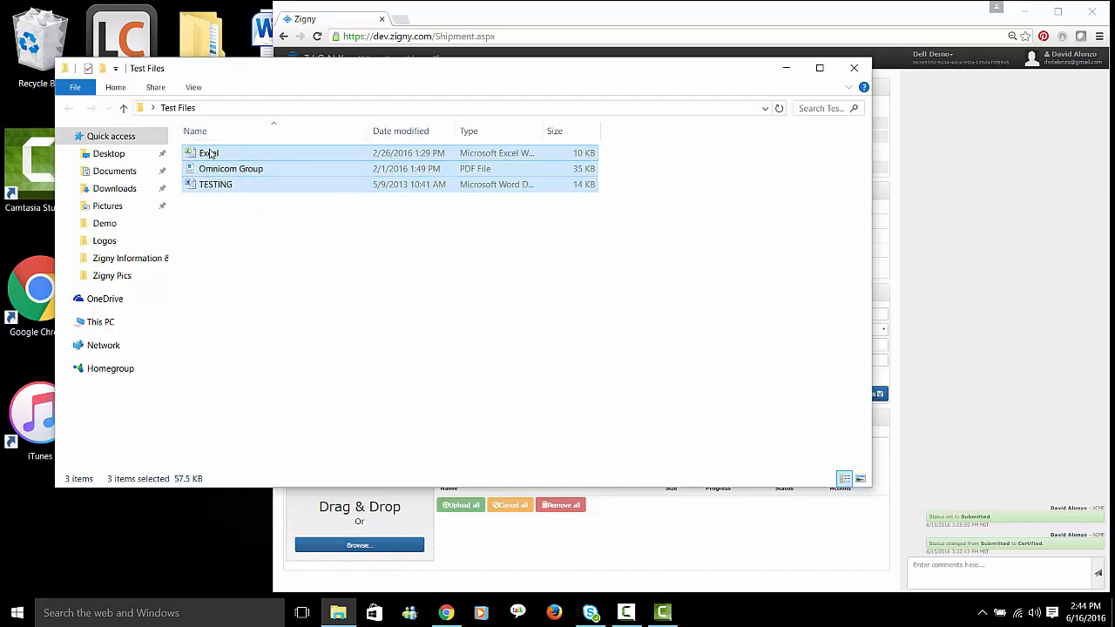
drag(212, 153, 347, 547)
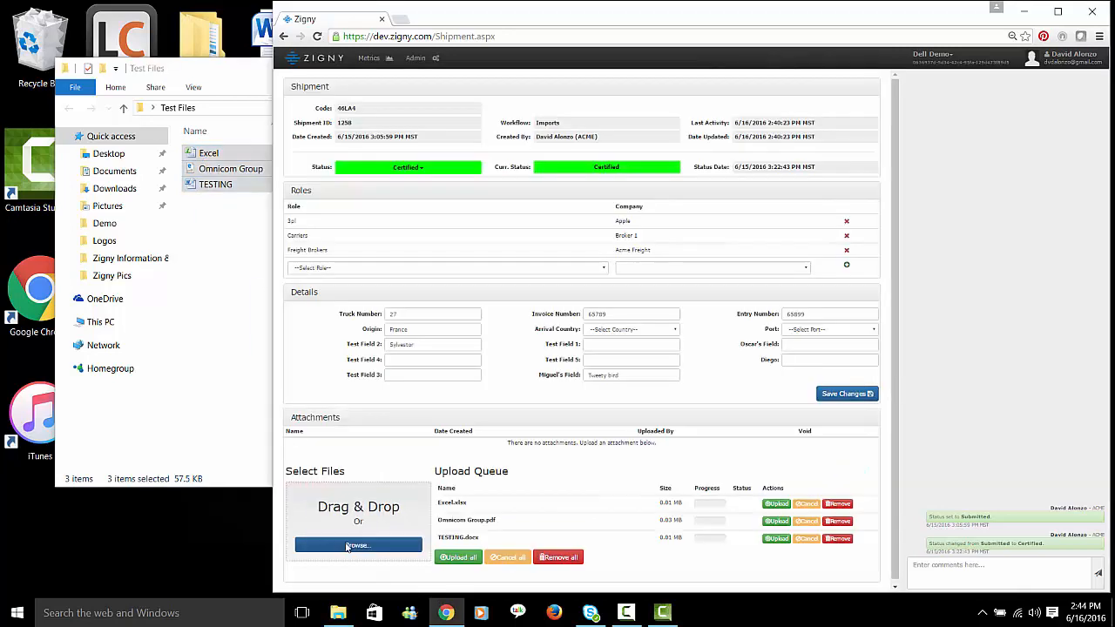
click(1059, 12)
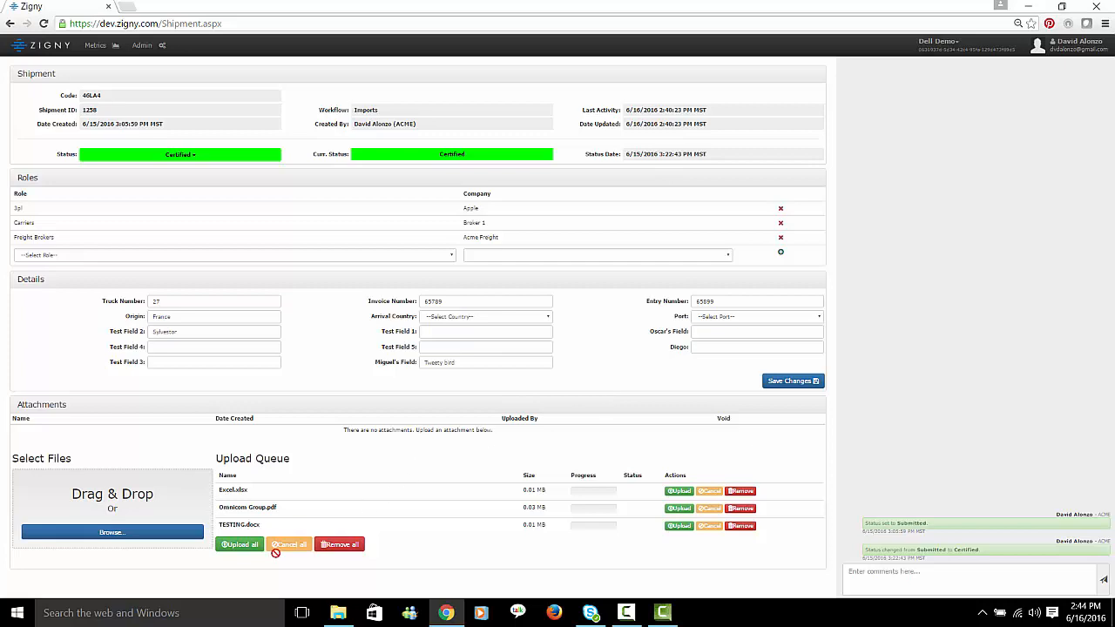
click(240, 544)
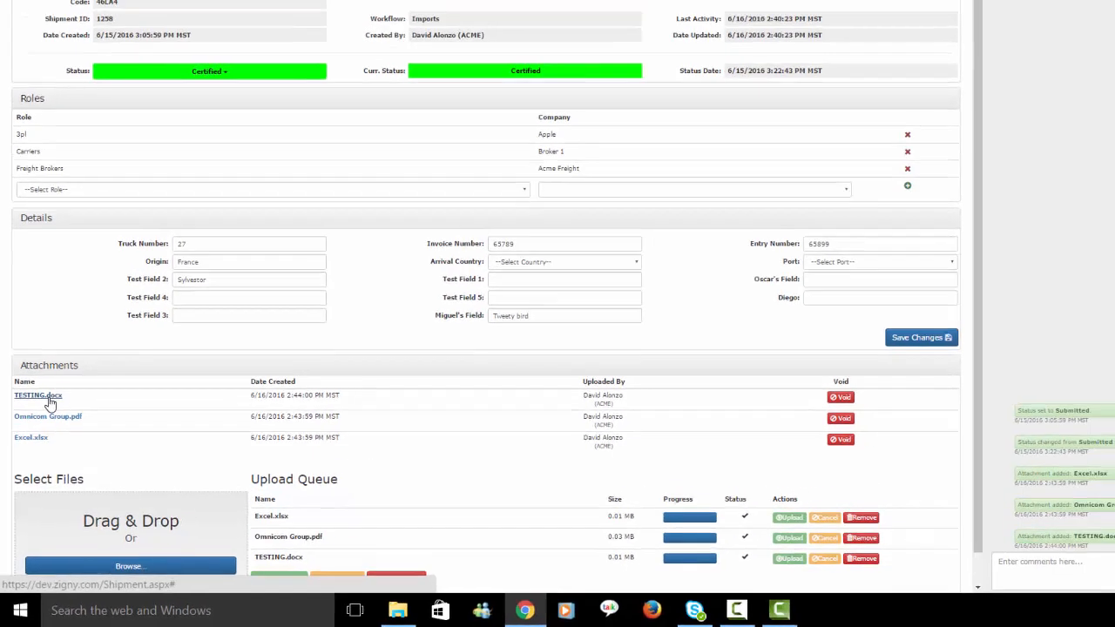
- Preview the attachments TESTING.docx and Omnicom Group.pdf one after the other, closing each preview
click(62, 346)
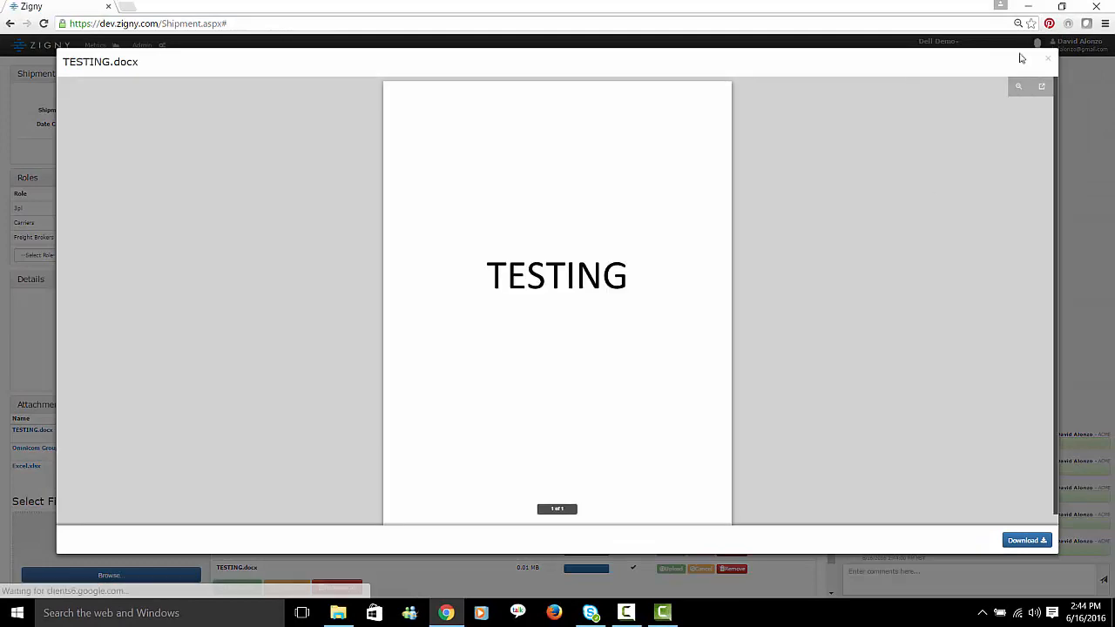
click(1049, 61)
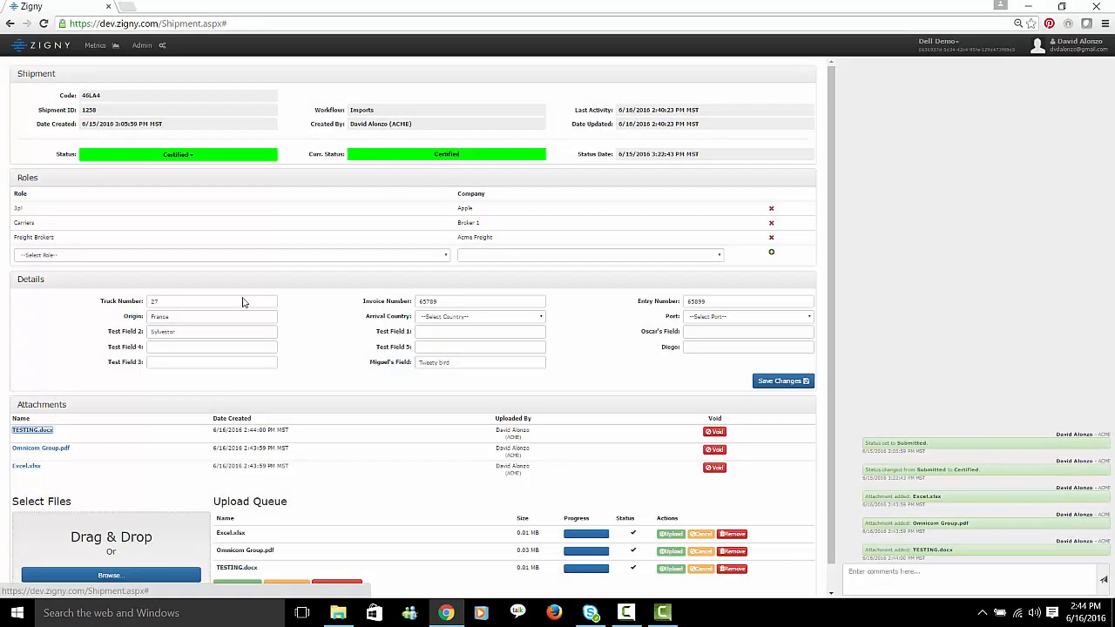
click(32, 452)
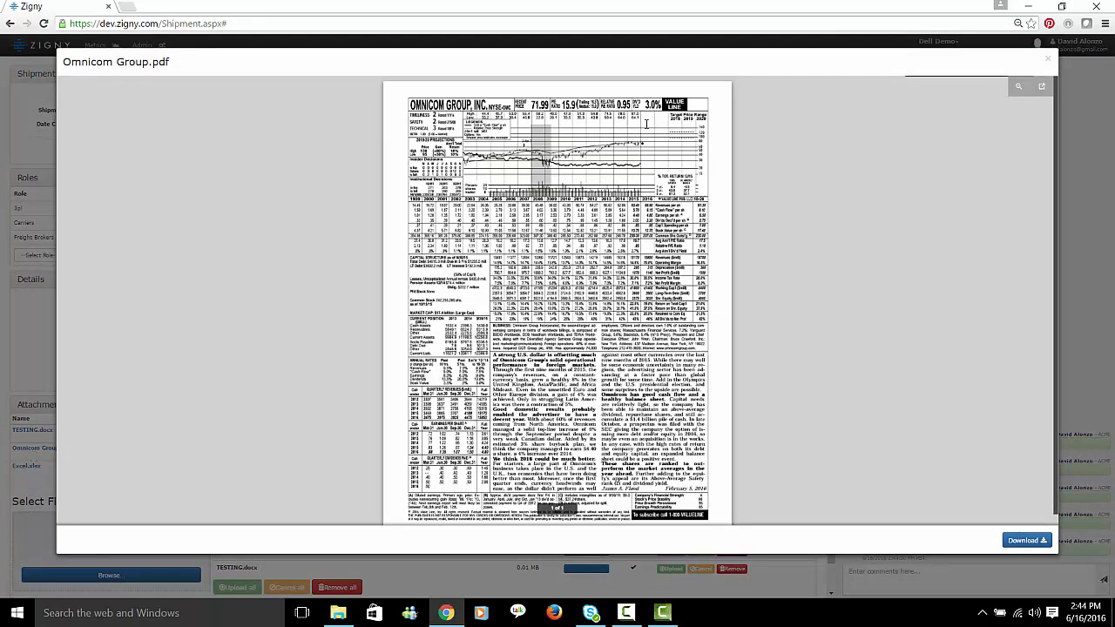
click(1050, 61)
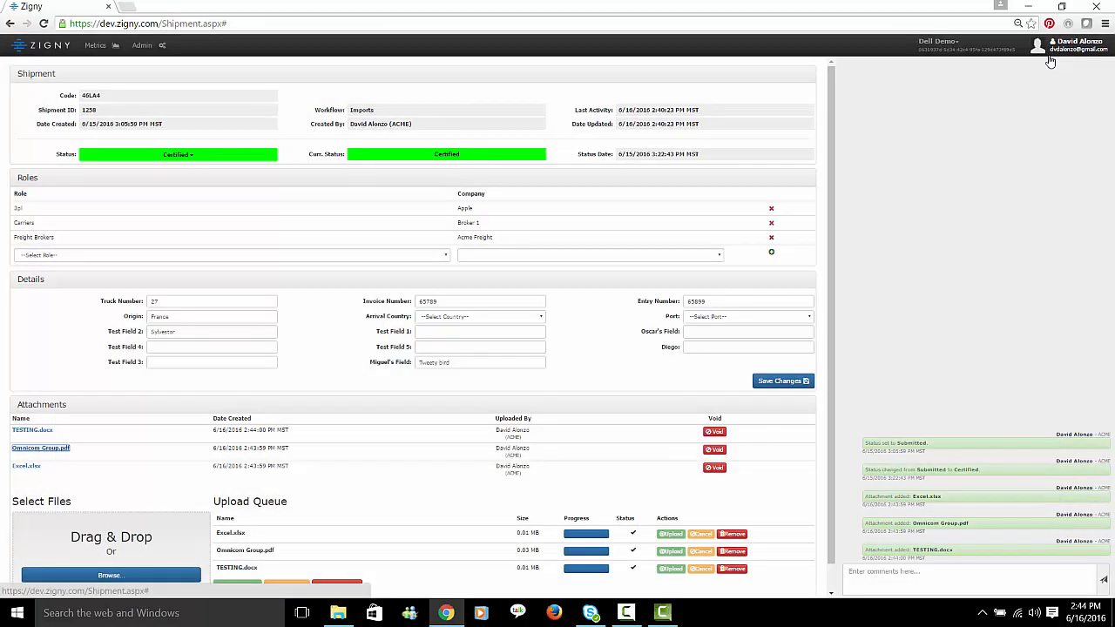
- Post the comment "This is a comment" in the shipment's activity feed
click(882, 573)
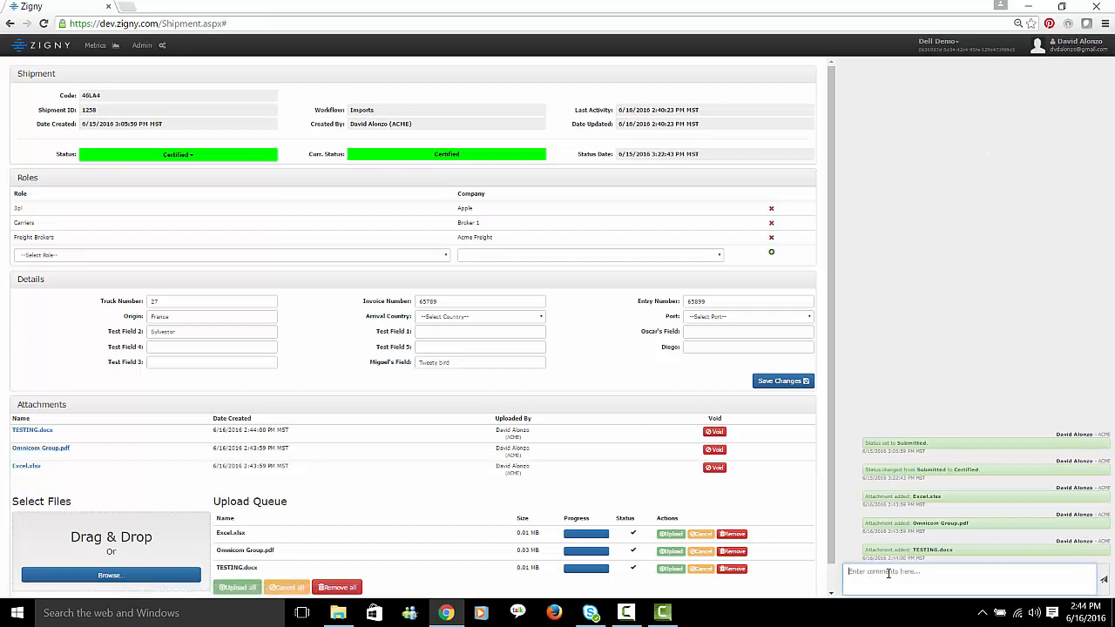
text(This is a comment)
click(1103, 580)
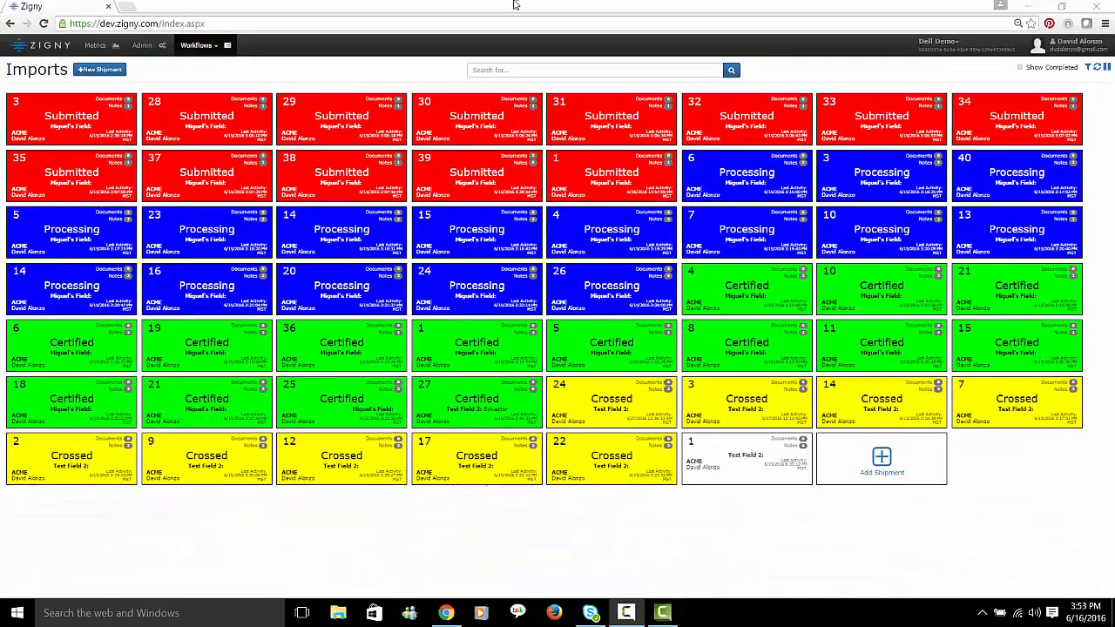
- Search the Imports board for Tweety Bird, check the custom field below Test Field 5 in the shipment, and return to the board
click(512, 70)
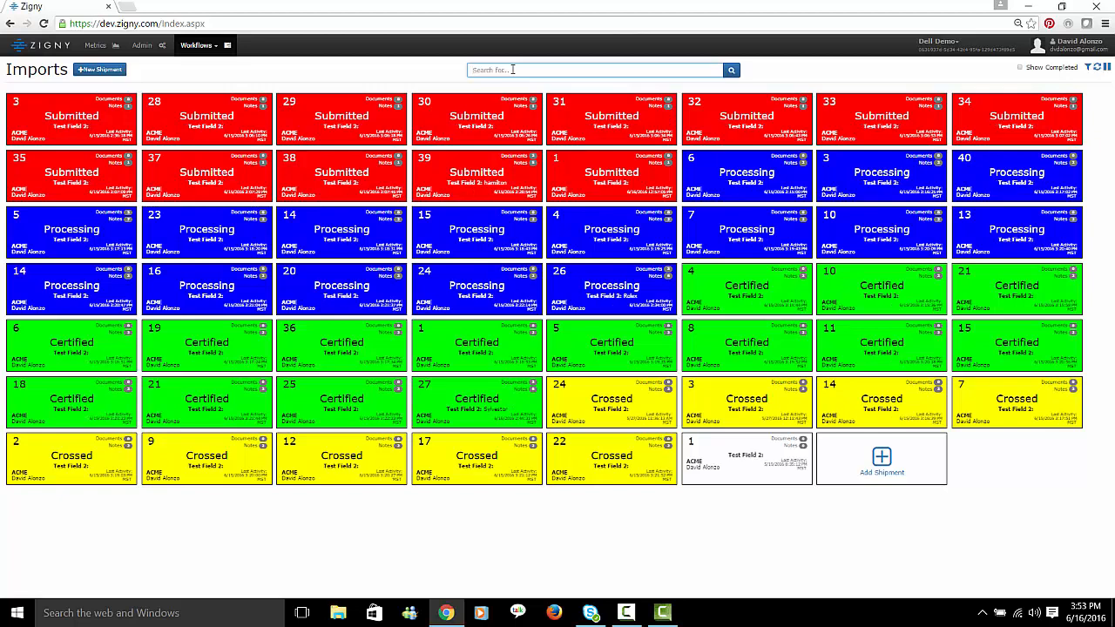
text(Tweety Bird)
key(Return)
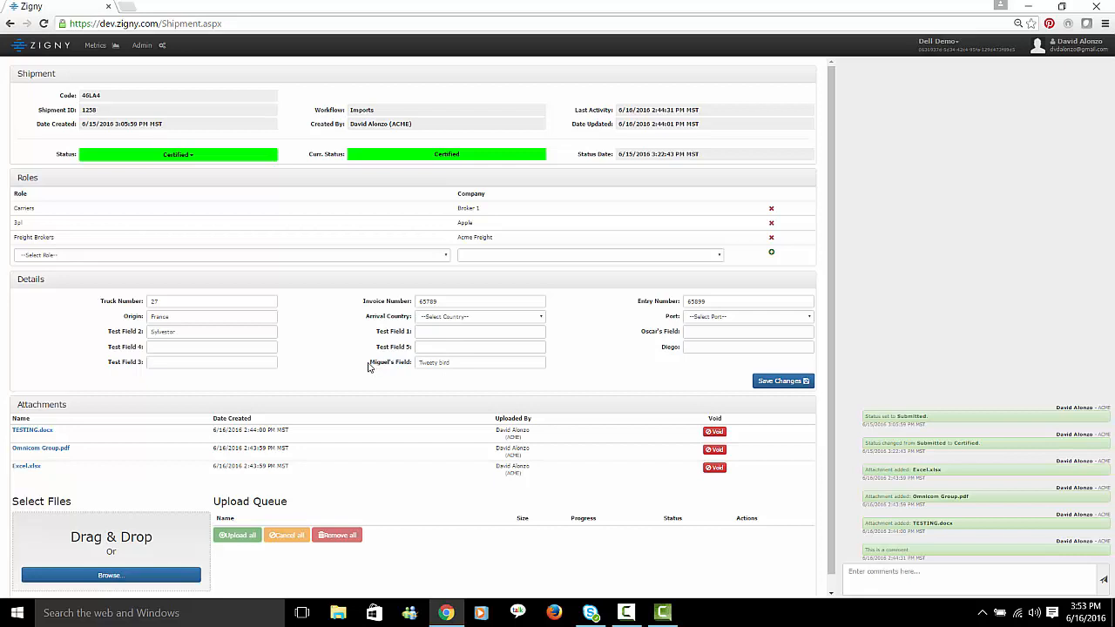
drag(368, 367, 411, 367)
click(411, 369)
click(39, 54)
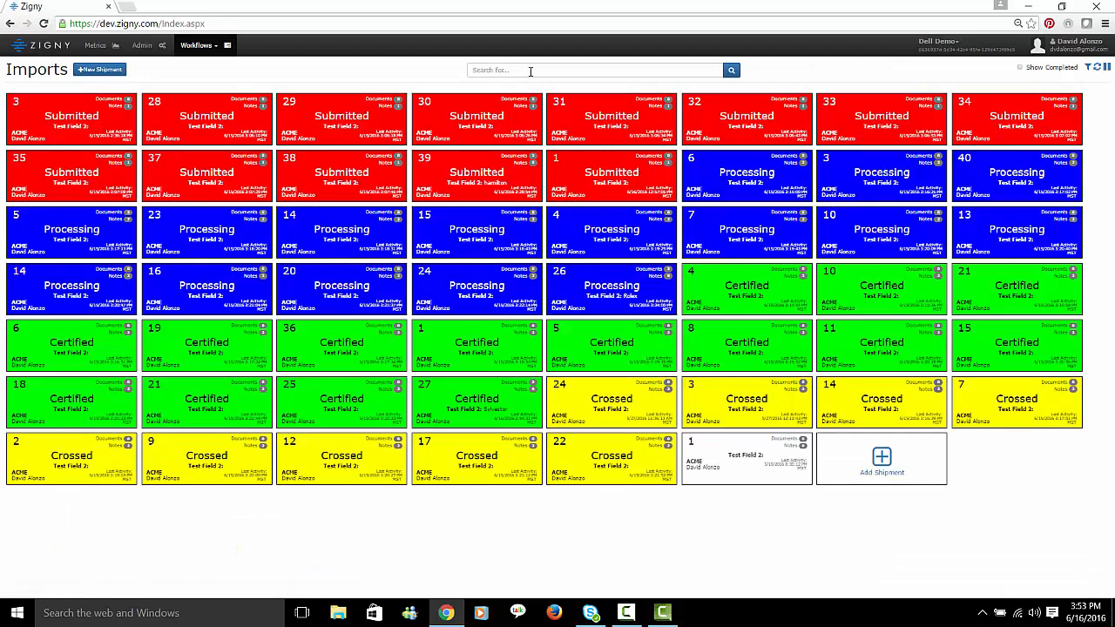
- Search the Imports board for Sylvestor, check Test Field 2 in the shipment's details, and return to the board
click(530, 71)
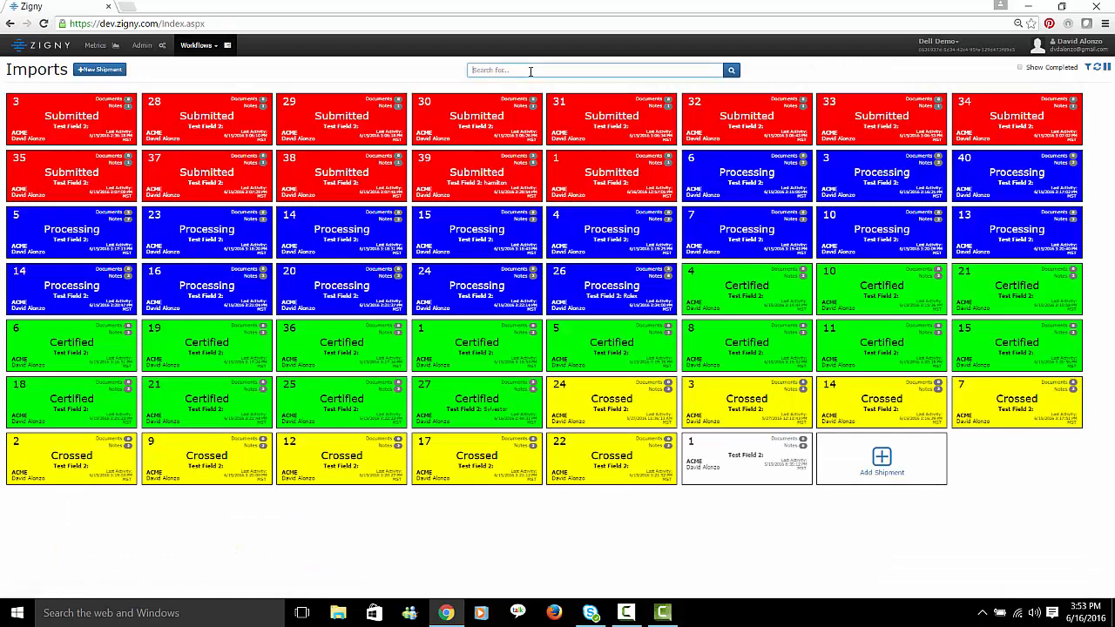
text(Sylvestor)
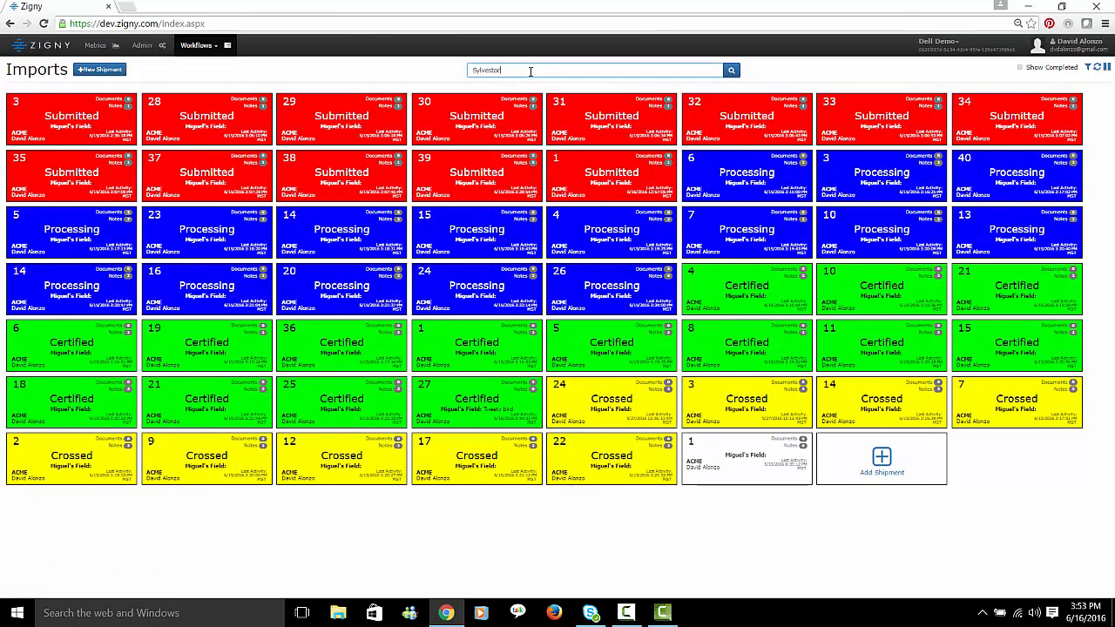
key(Return)
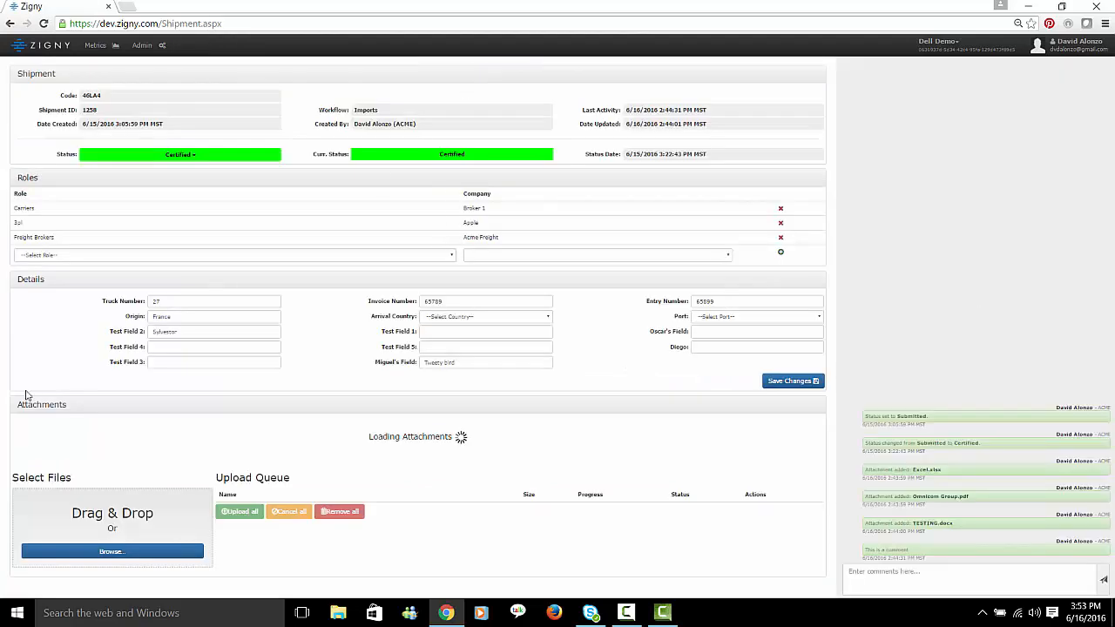
drag(107, 332, 141, 332)
click(141, 332)
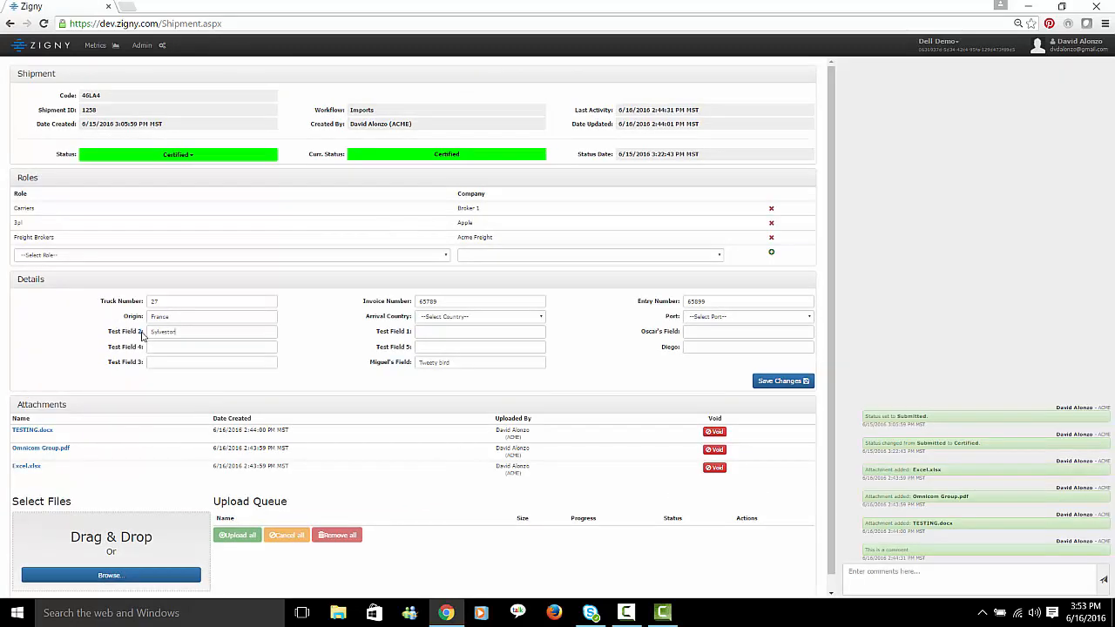
click(51, 47)
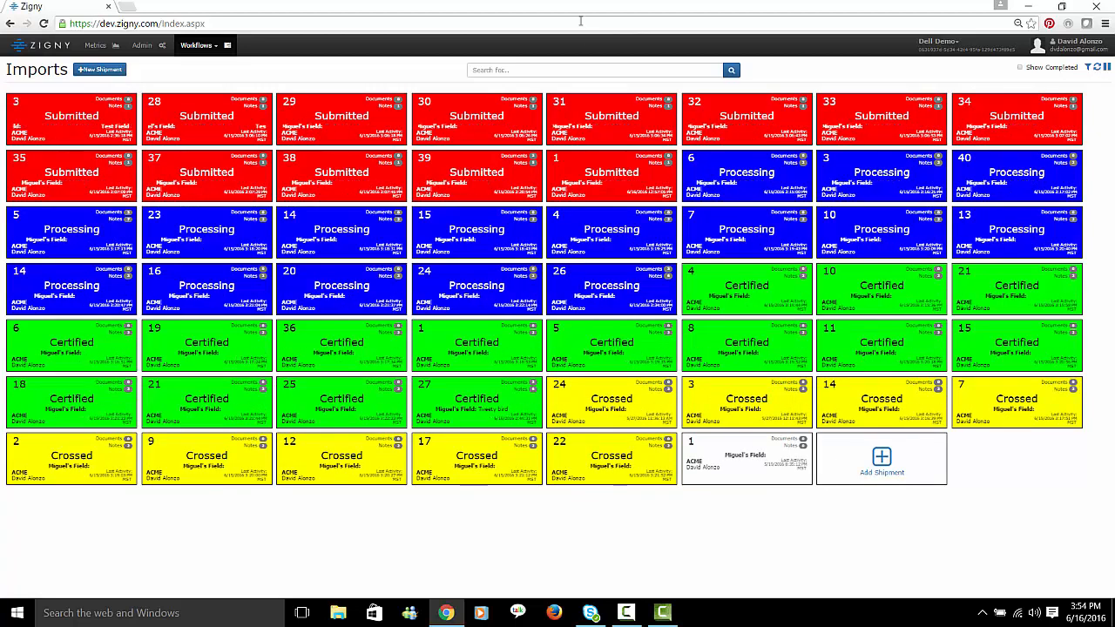
- Search the Imports board for France, check the Origin field in the shipment's details, and return to the board
click(558, 70)
text(Franc)
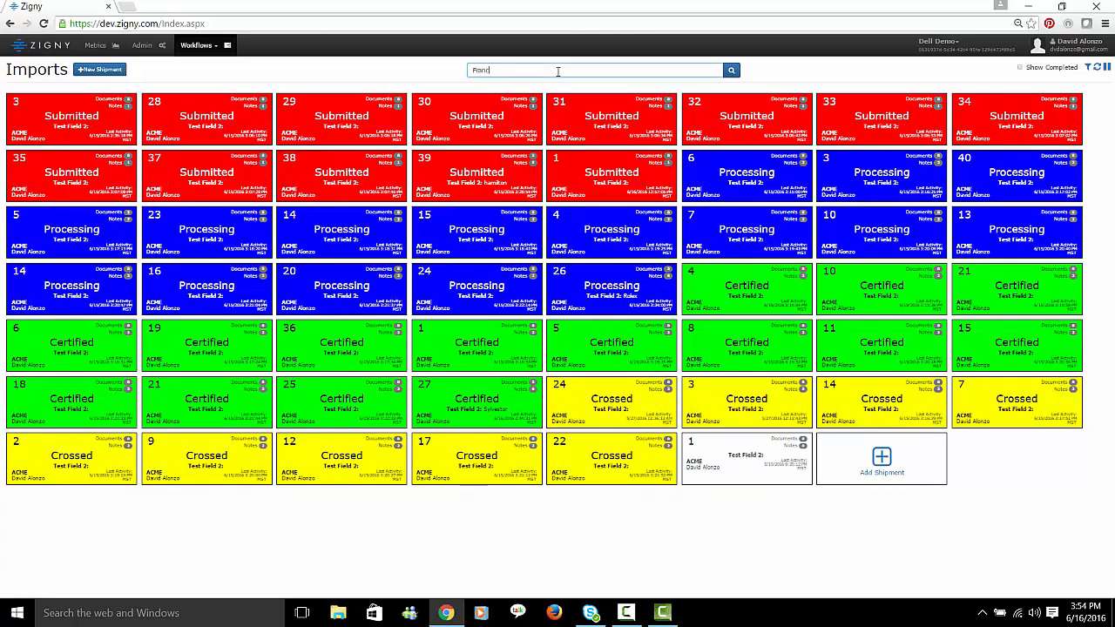
text(e)
key(Return)
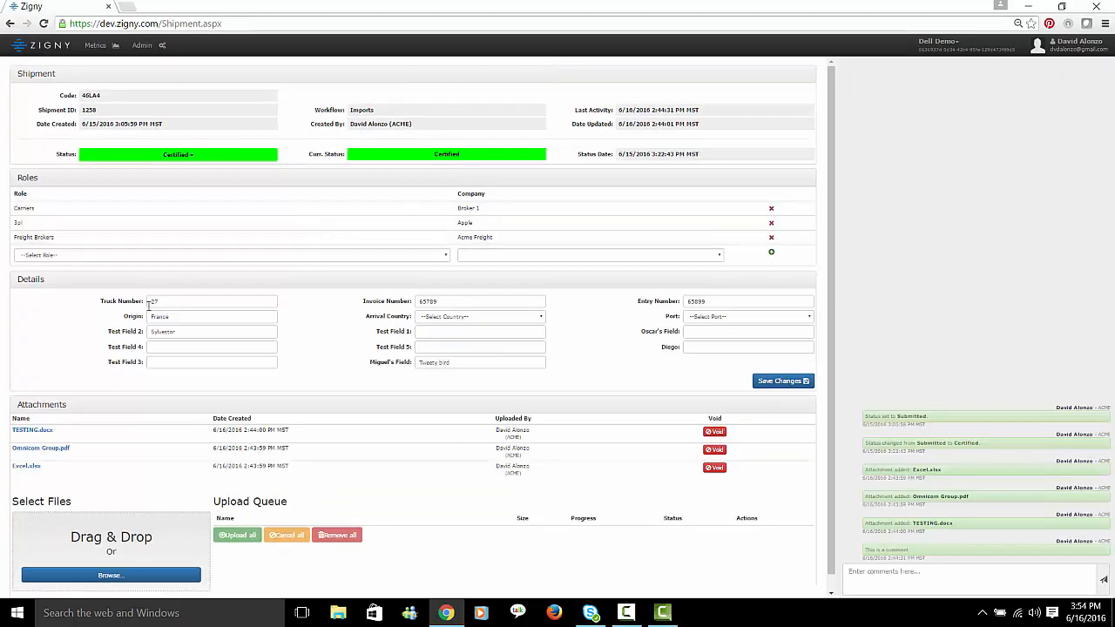
drag(122, 321, 139, 322)
click(37, 53)
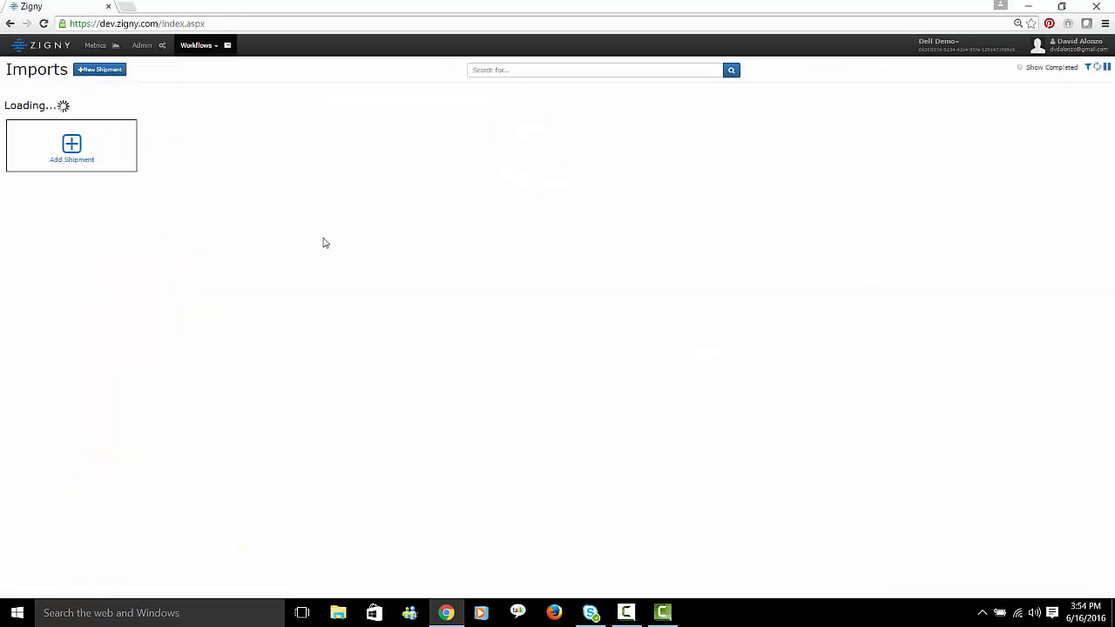